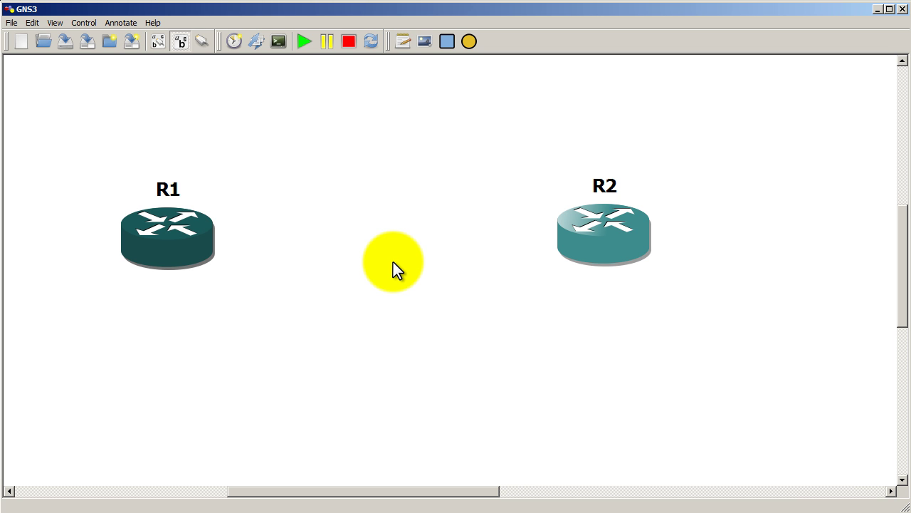
- Open the node configuration of router R1 at its adapter and WIC slot settings
scroll(393, 262, "down", 3)
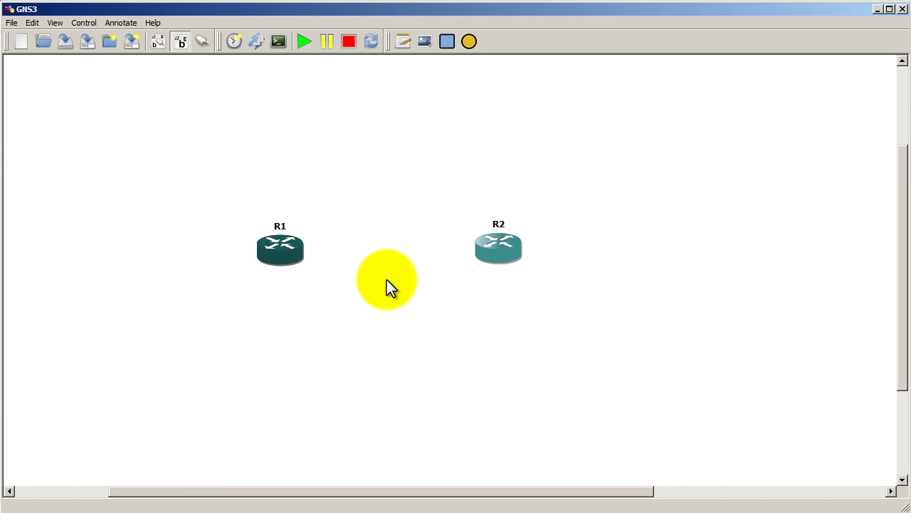
scroll(386, 280, "up", 3)
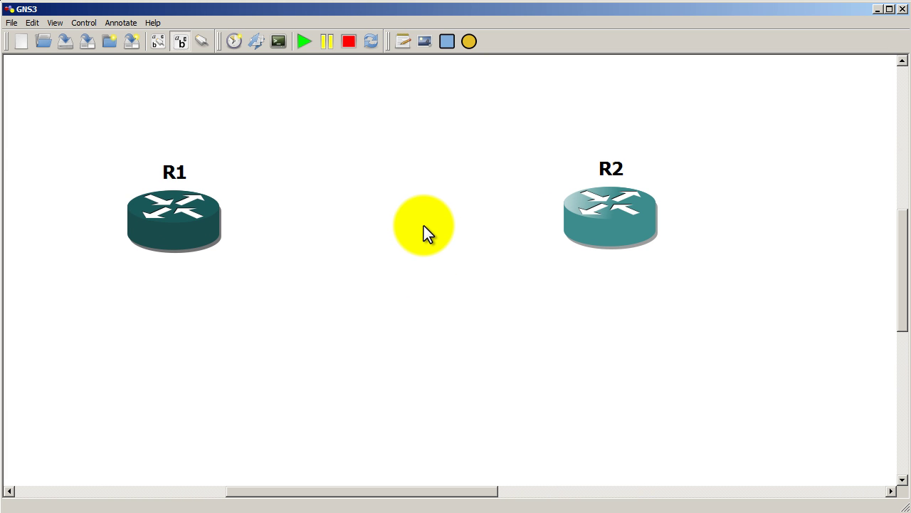
right_click(203, 217)
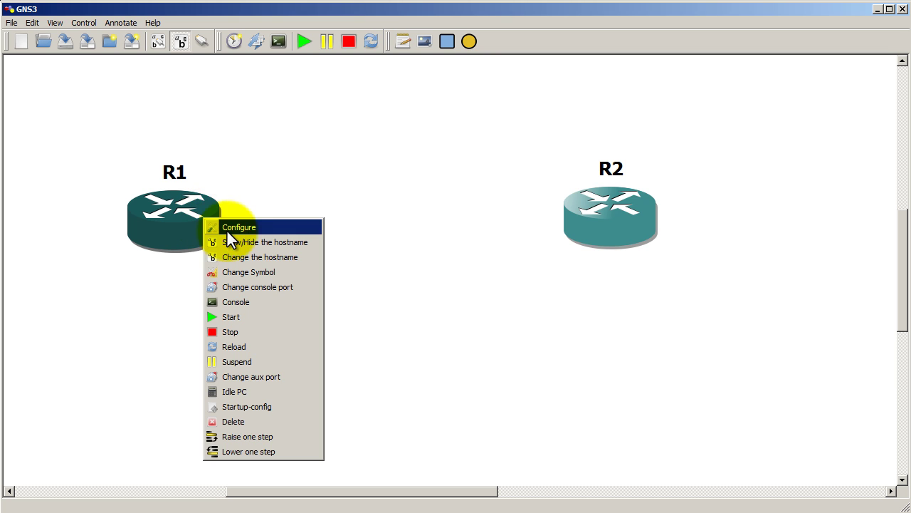
left_click(227, 228)
left_click(272, 77)
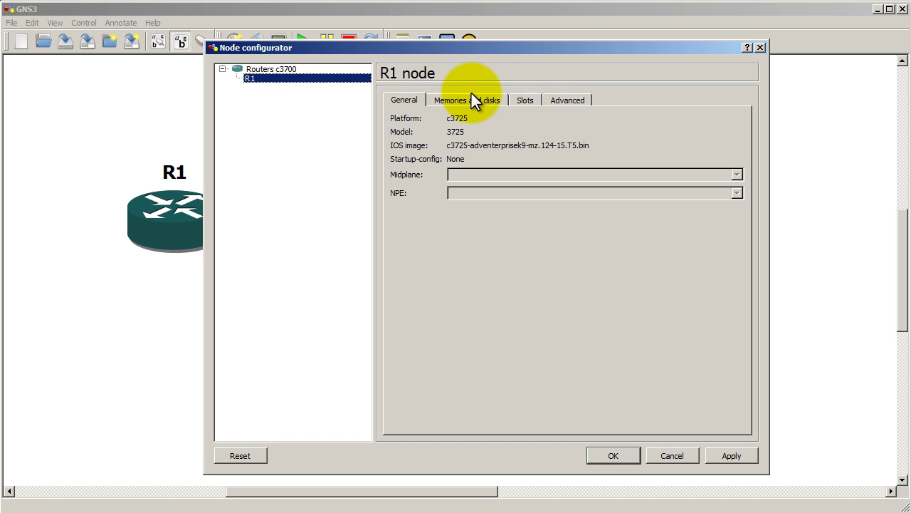
left_click(537, 101)
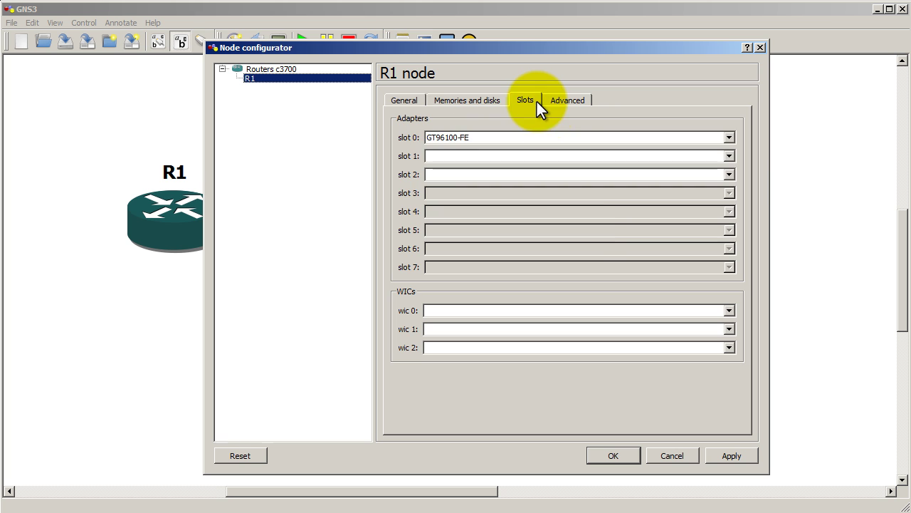
- Check which adapter modules are available for slot 1 and slot 2 of R1, without choosing one
left_click(492, 156)
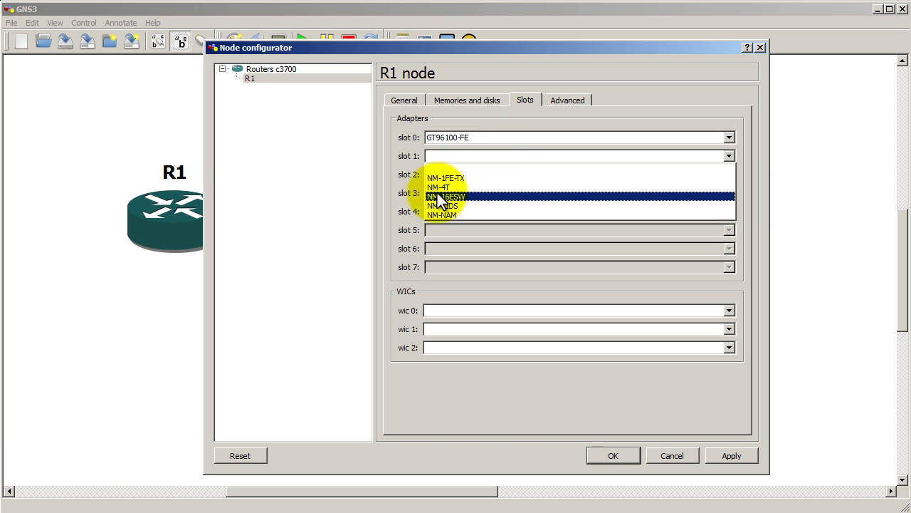
left_click(490, 171)
left_click(490, 174)
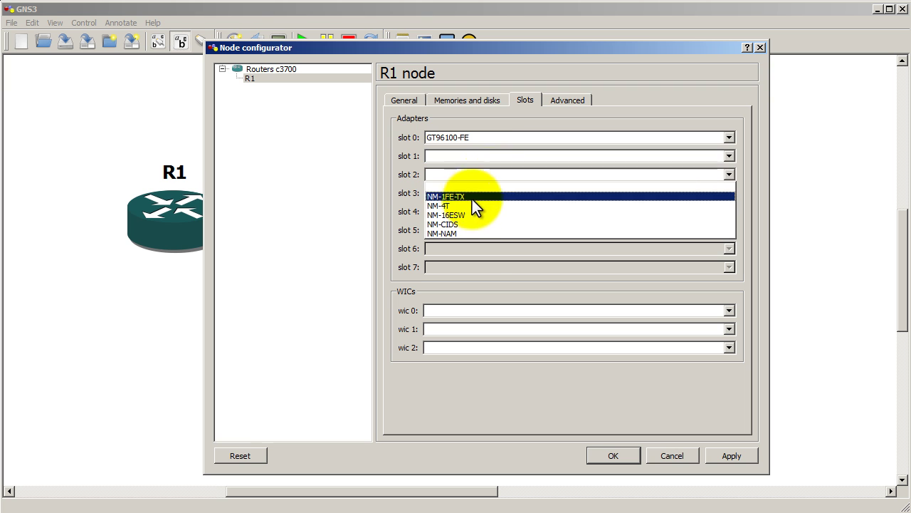
left_click(512, 114)
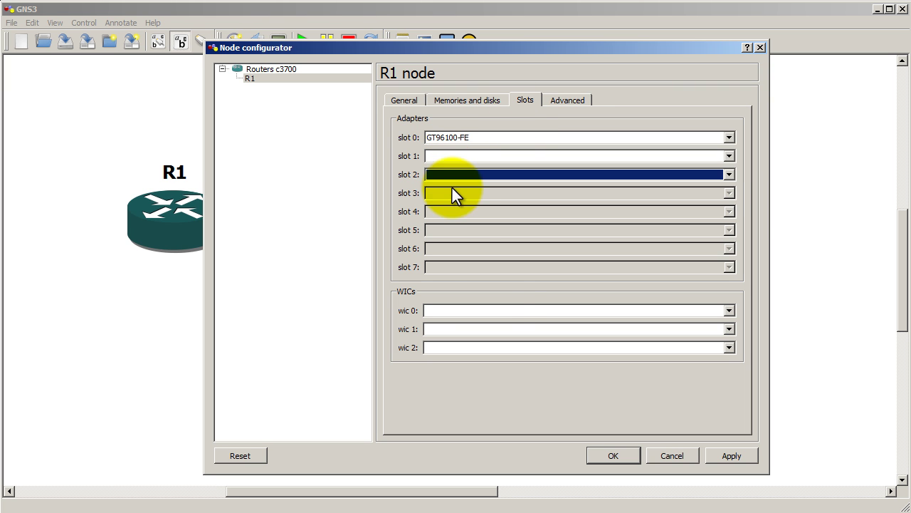
- Install a WIC-1T serial card in wic 0 of R1 and accept the configuration
left_click(495, 313)
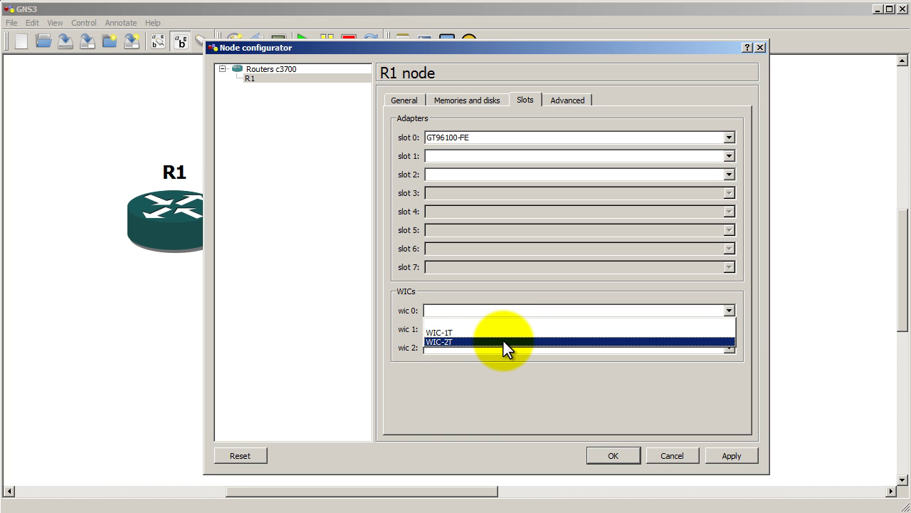
left_click(532, 378)
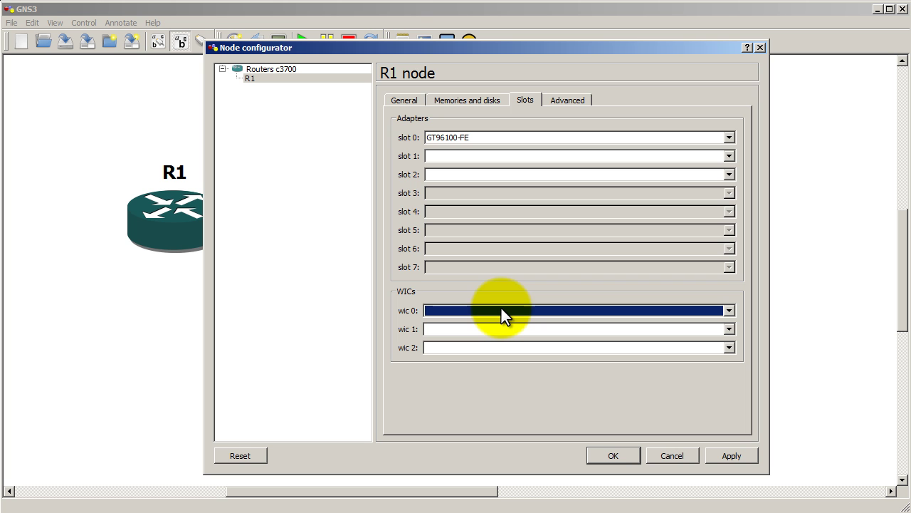
left_click(461, 316)
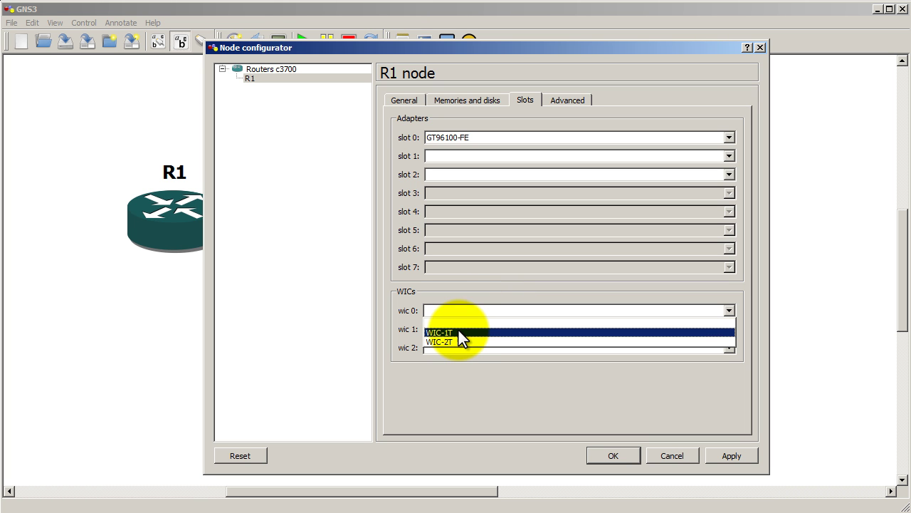
left_click(458, 332)
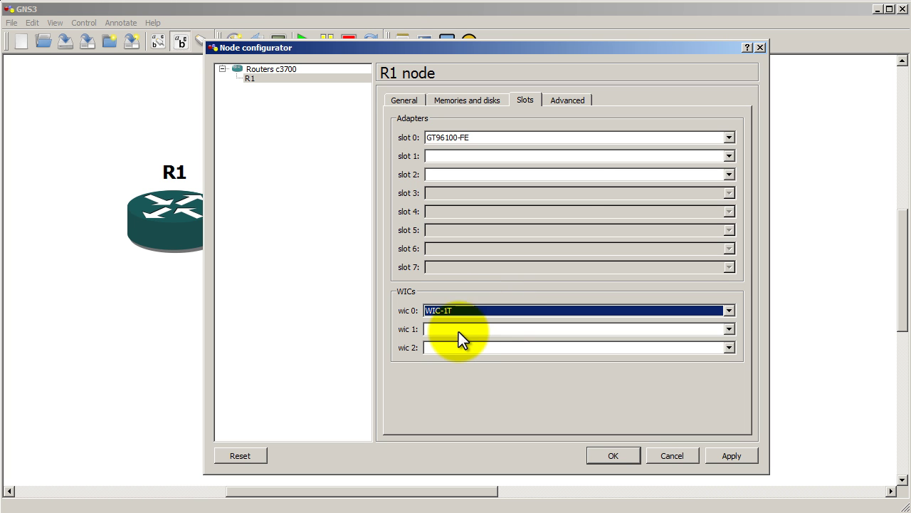
left_click(624, 455)
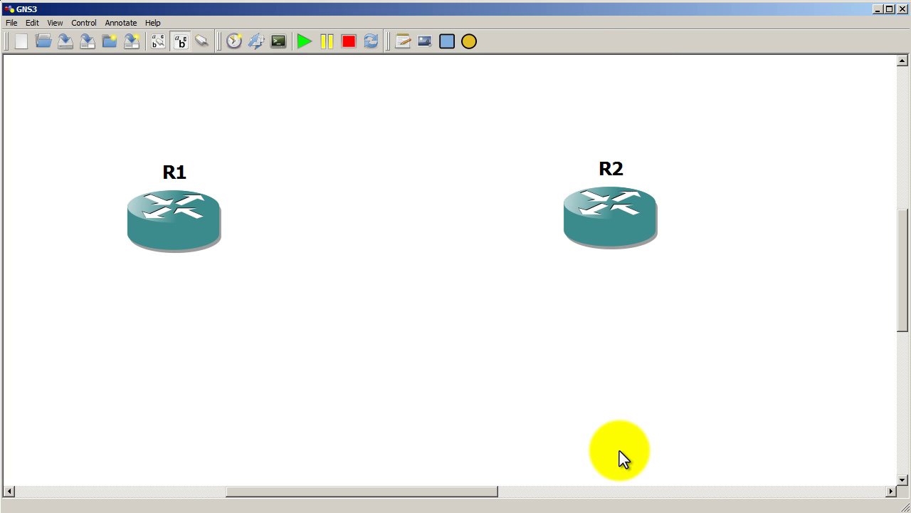
- Configure router R2 with a WIC-1T serial card in wic 0 and accept the configuration
right_click(590, 216)
left_click(600, 227)
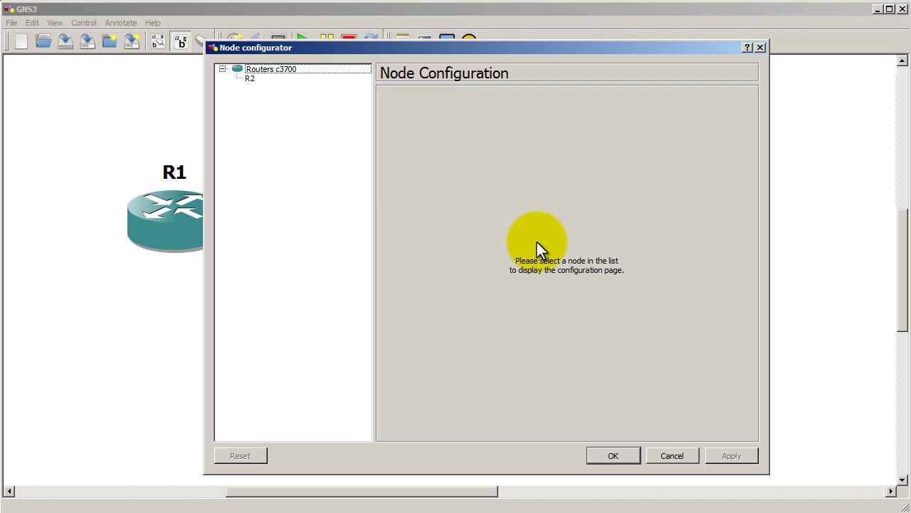
left_click(310, 79)
left_click(529, 98)
left_click(517, 308)
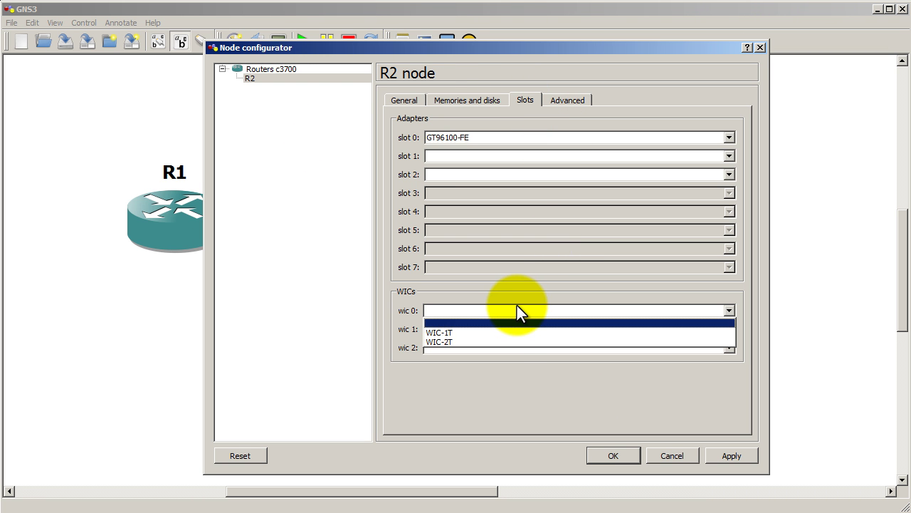
left_click(514, 332)
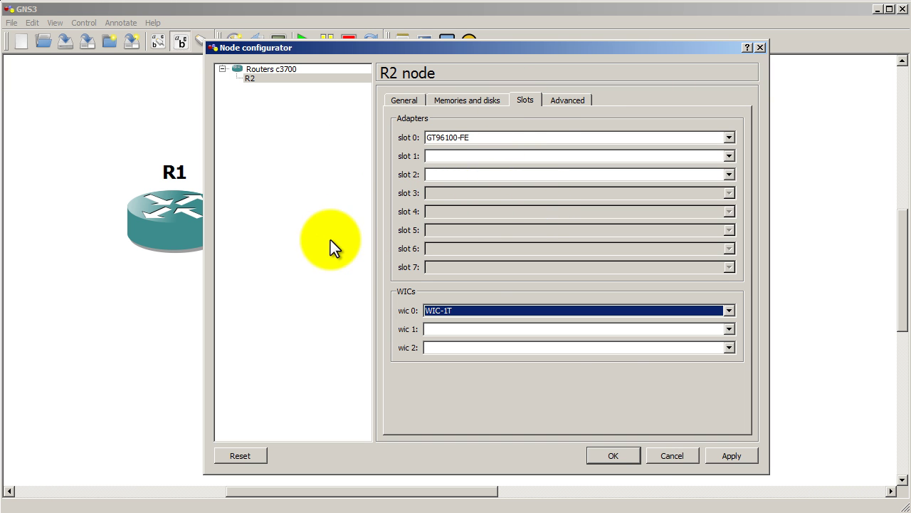
left_click(631, 461)
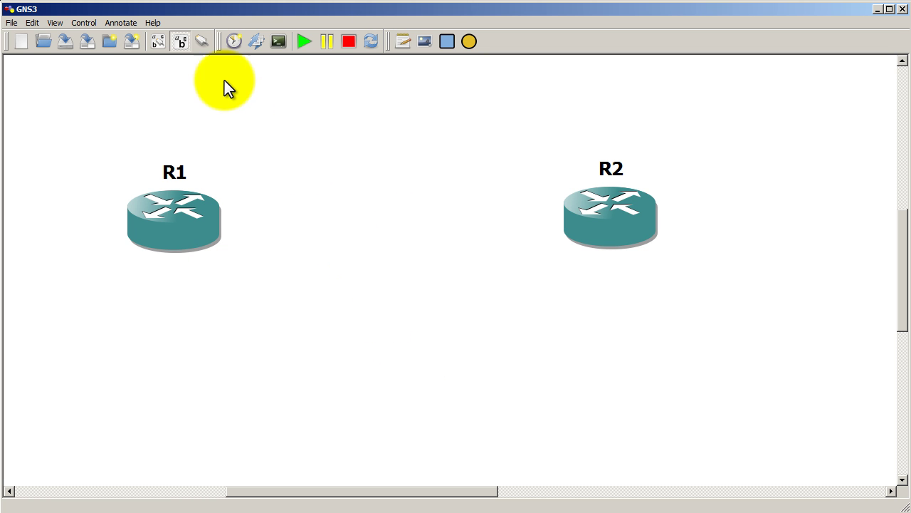
- Add a serial link from interface s0/0 of R1 to interface s0/0 of R2, and leave link mode
left_click(205, 49)
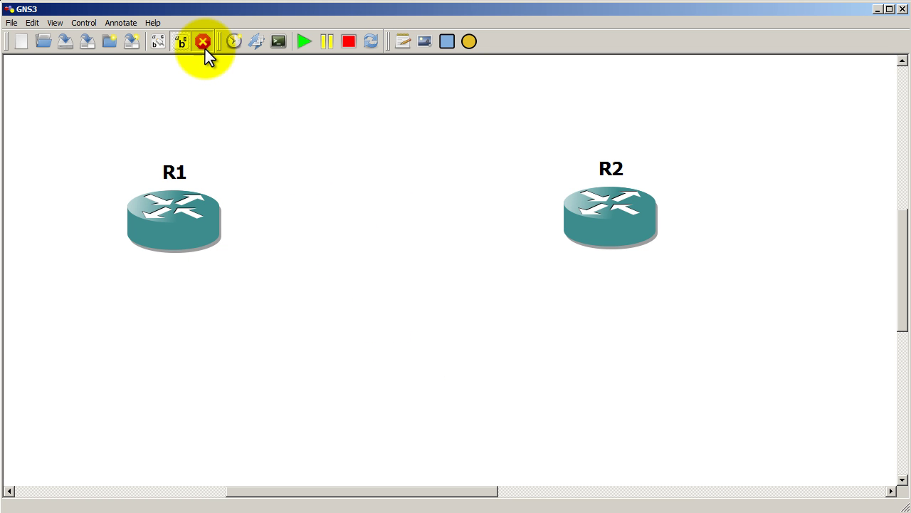
left_click(193, 207)
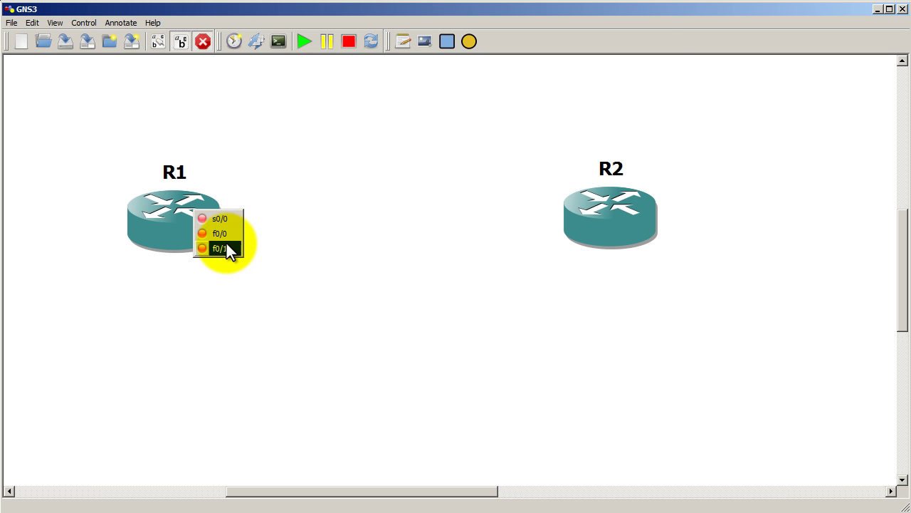
left_click(227, 222)
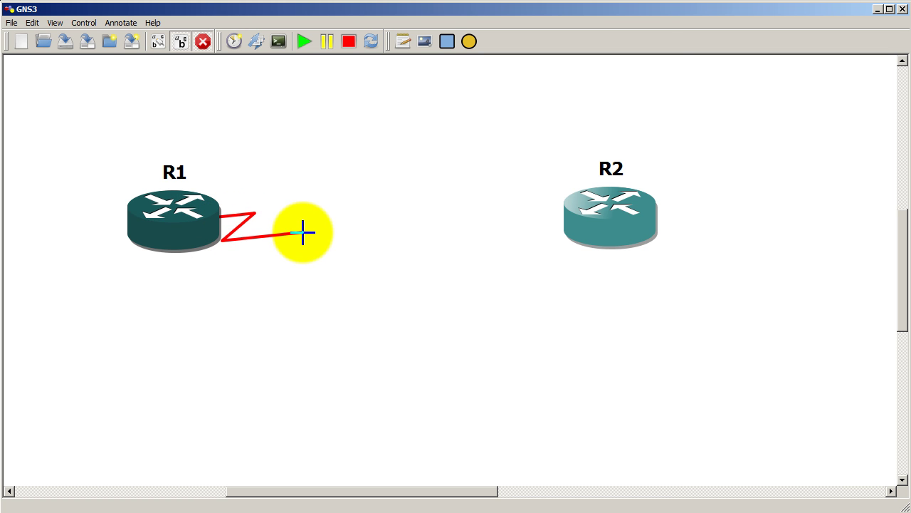
left_click(604, 222)
left_click(629, 238)
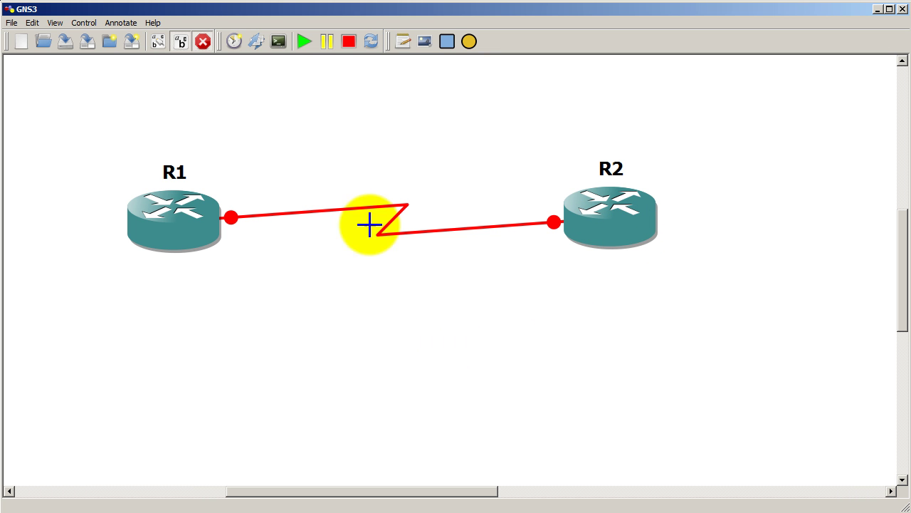
left_click(205, 44)
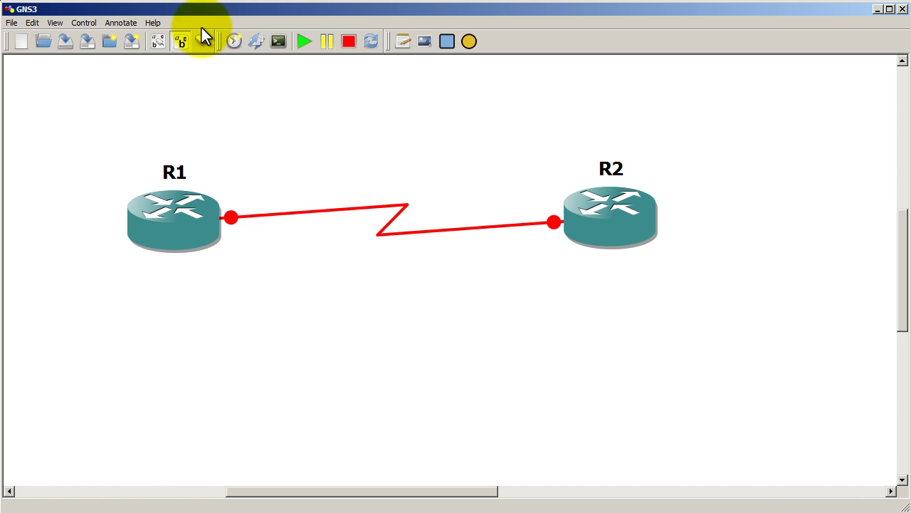
- Check in link mode which R1 interfaces are connected or free, without adding a link
left_click(204, 44)
left_click(199, 219)
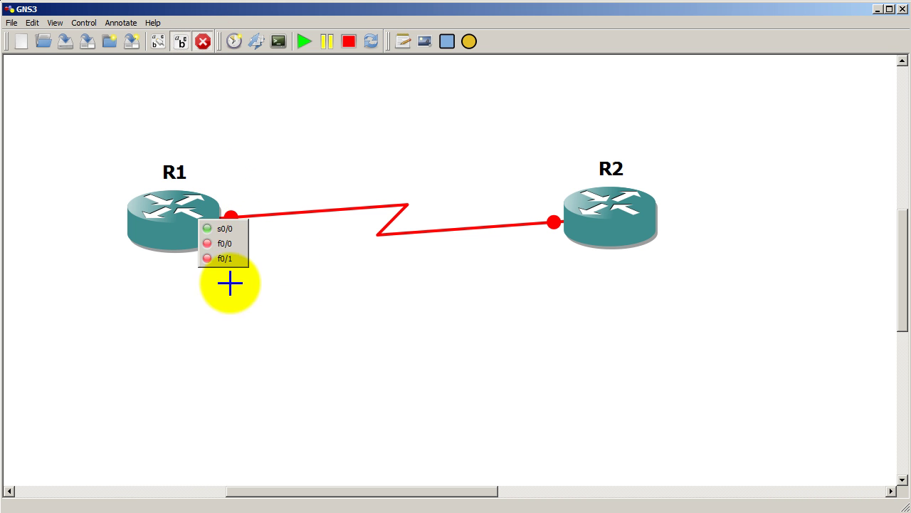
left_click(203, 42)
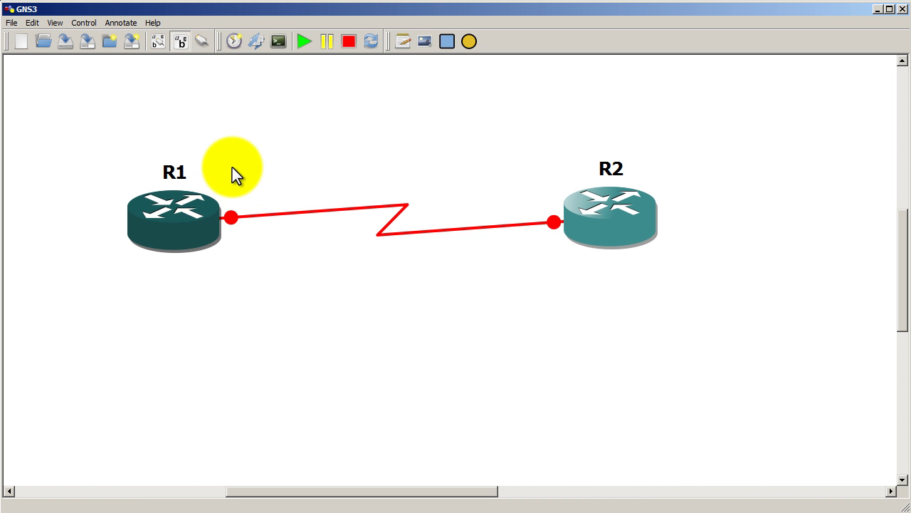
- Review the GUI preference for always using manual mode when adding links, and close the preferences without changes
left_click(34, 23)
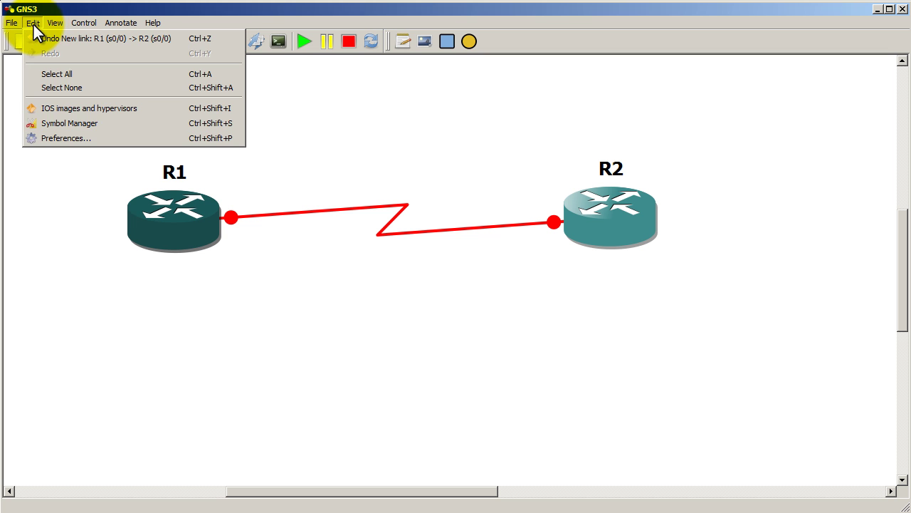
left_click(81, 140)
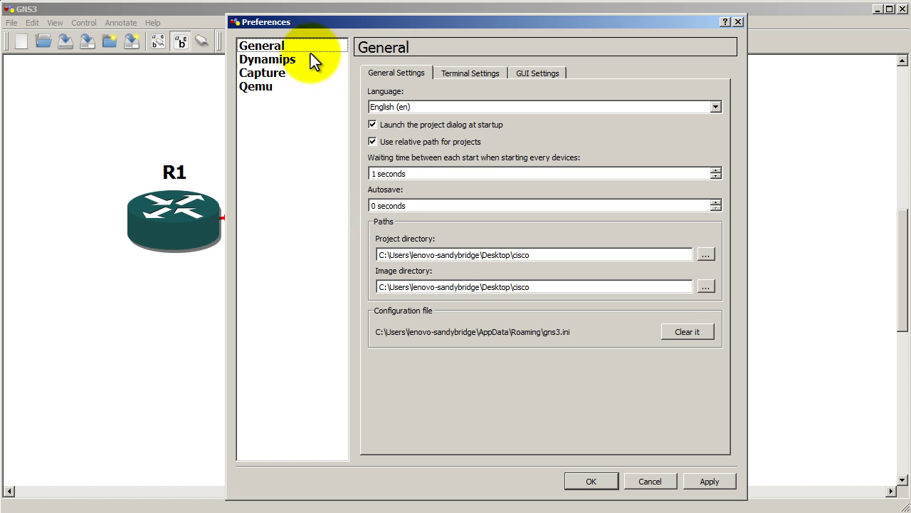
left_click(295, 49)
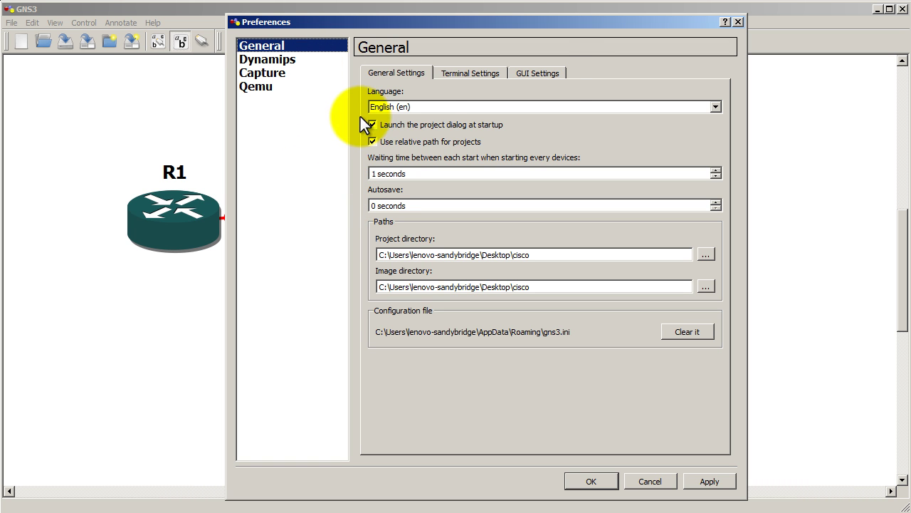
left_click(559, 73)
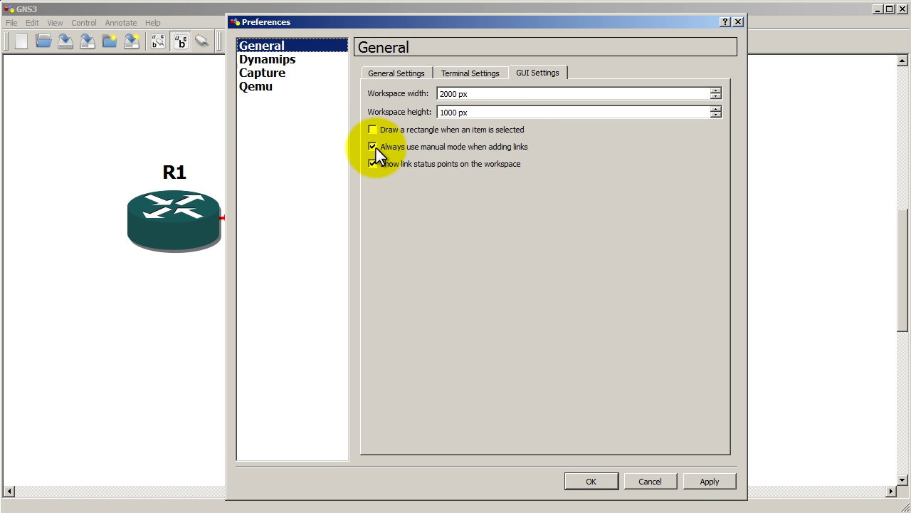
left_click(669, 486)
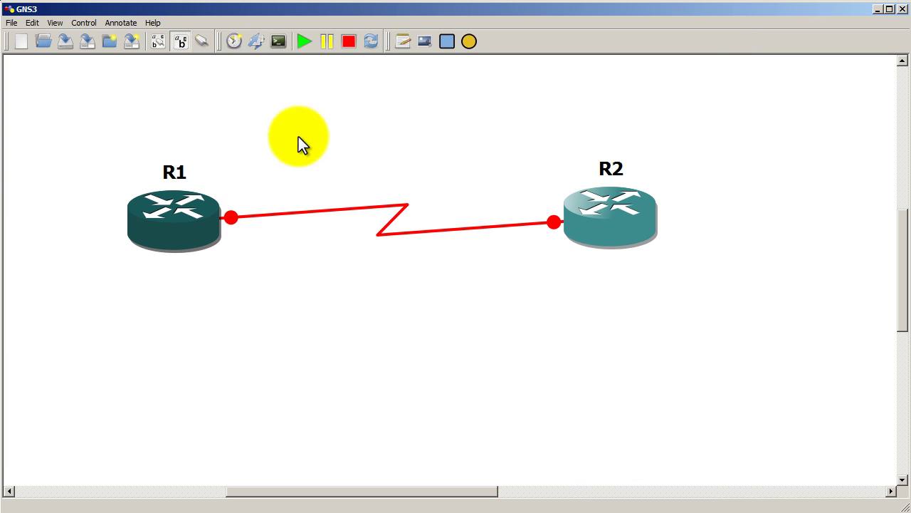
- Bring up R1's interface choices for a manual link once more, and leave link mode without connecting
left_click(200, 42)
left_click(181, 198)
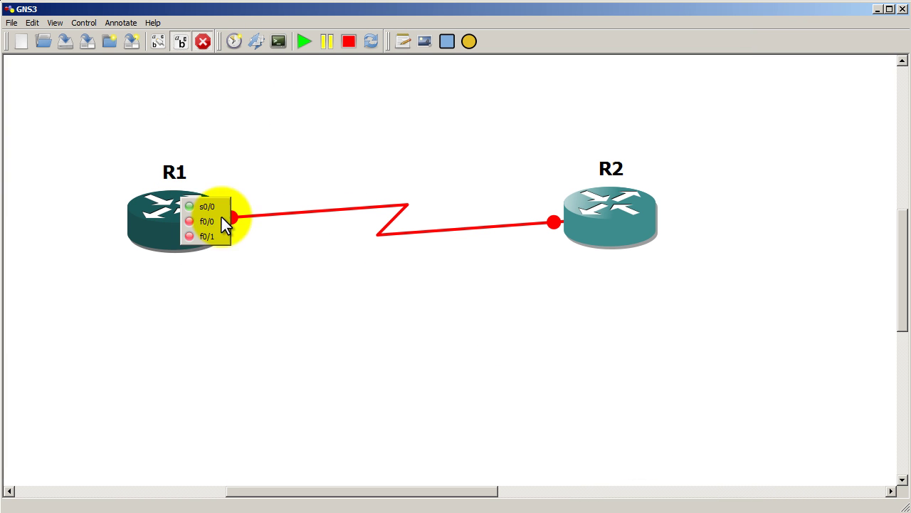
left_click(203, 41)
- Move router R2 slightly away from R1 and start all devices in the topology
left_click_drag(590, 220, 611, 232)
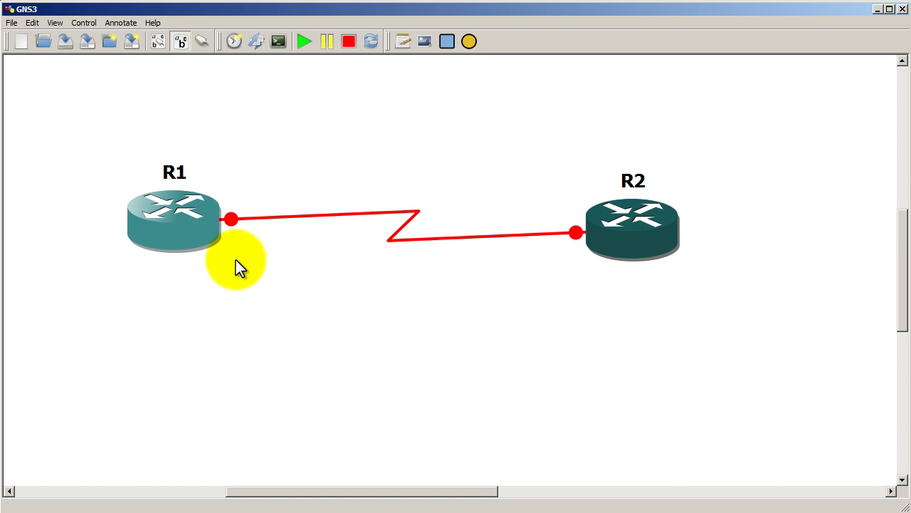
left_click(305, 41)
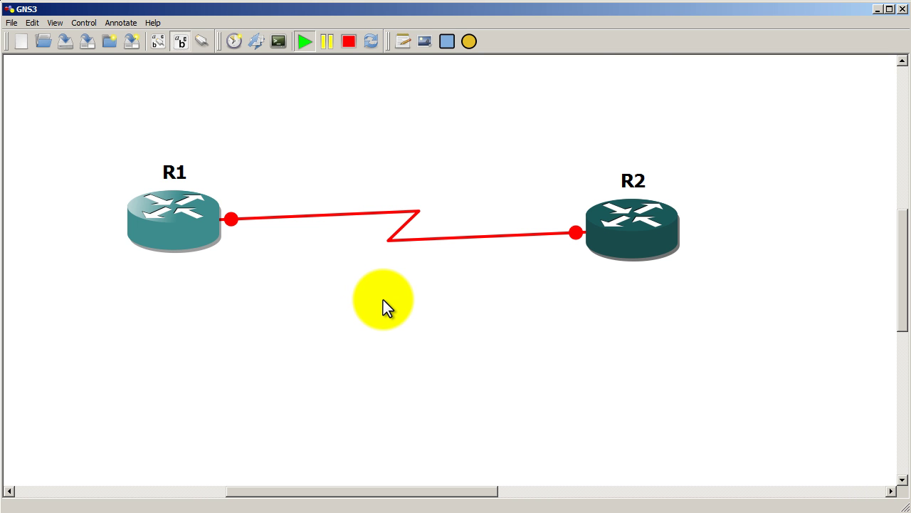
- Open the consoles of both routers and separate the two terminal windows so both can be used
left_click(280, 42)
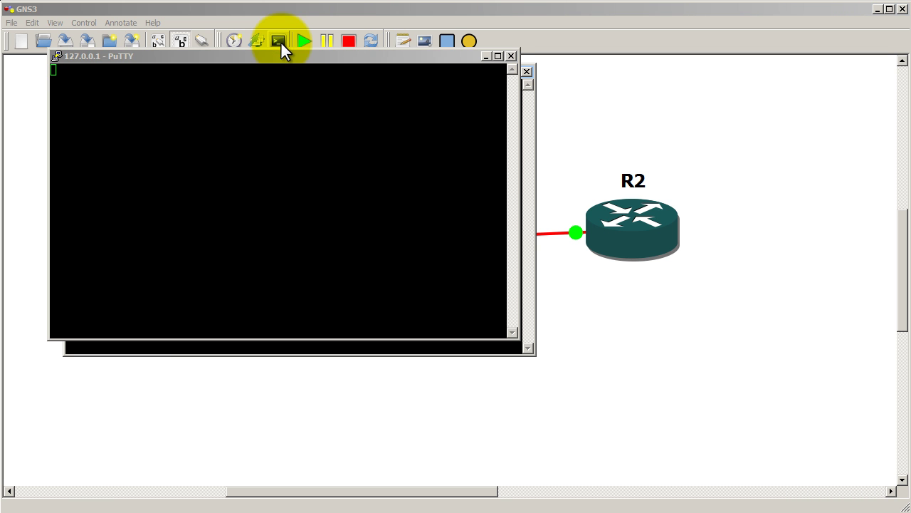
left_click_drag(331, 59, 665, 202)
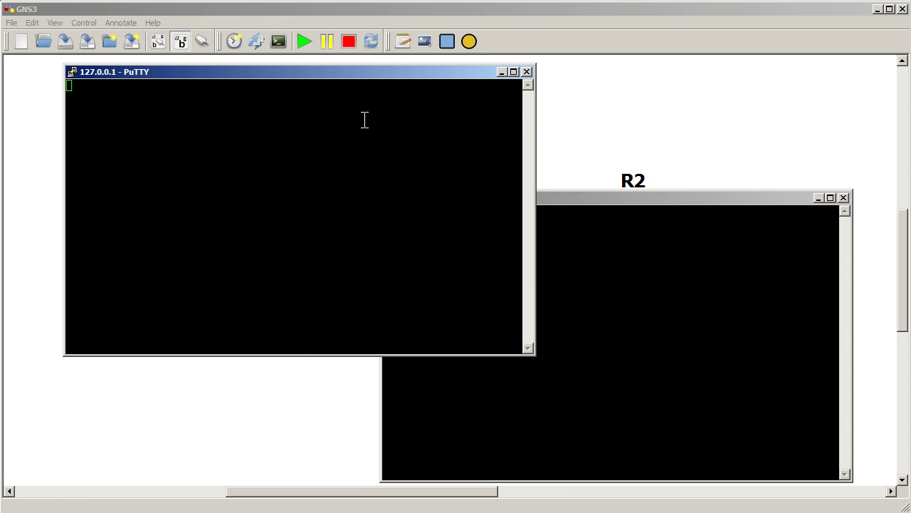
left_click(364, 118)
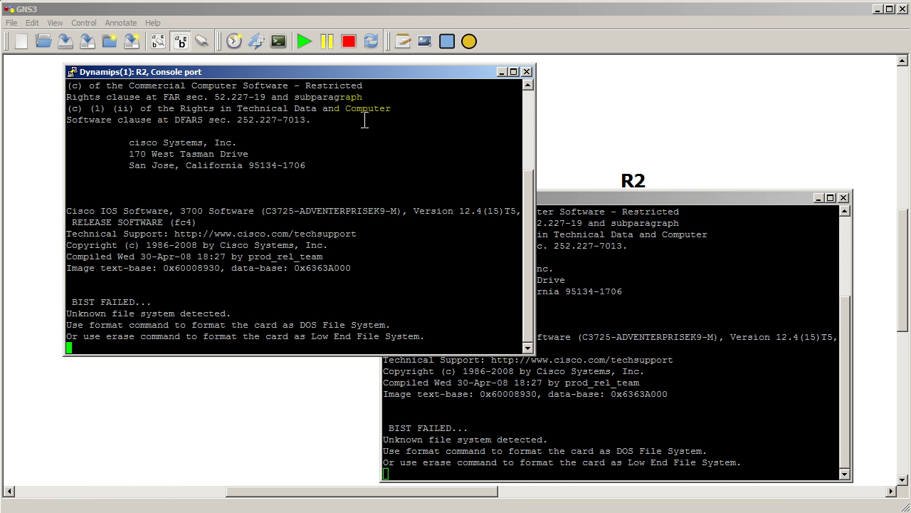
- Move the two router consoles apart and bring both R1 and R2 to their command prompts
left_click_drag(368, 70, 373, 94)
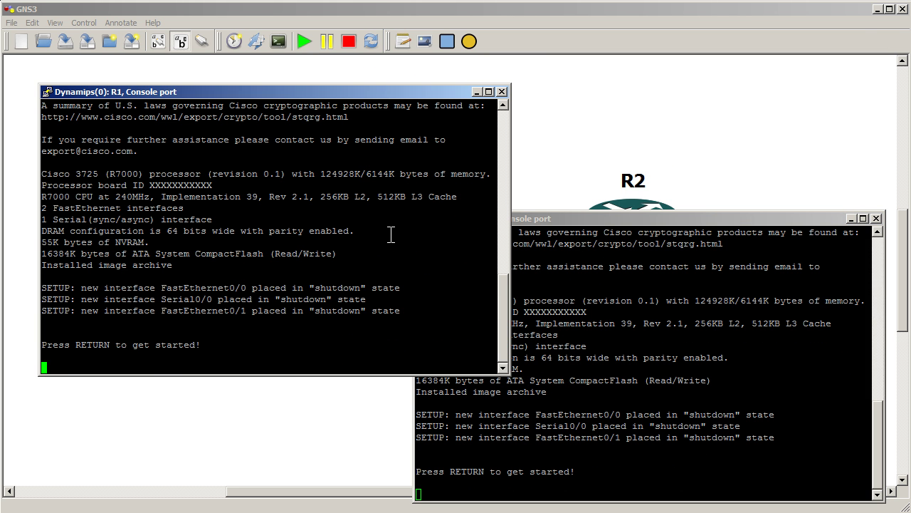
left_click(607, 302)
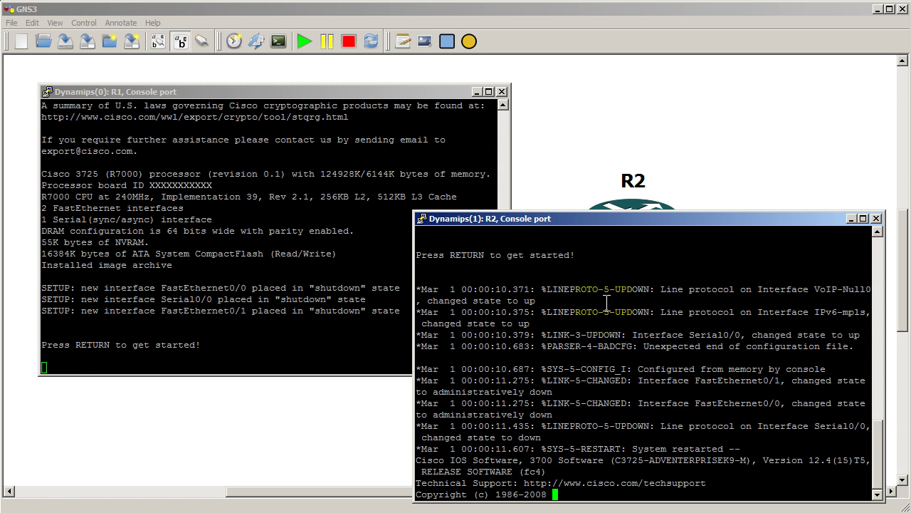
left_click(346, 254)
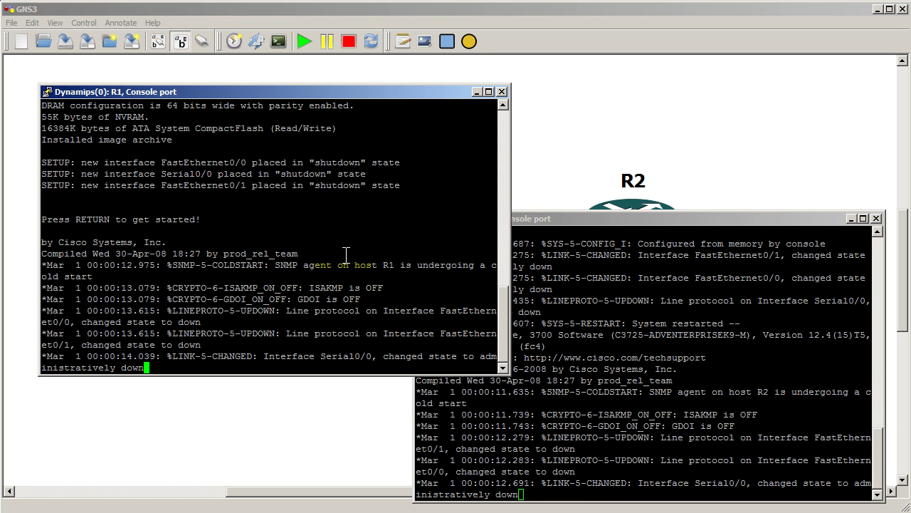
left_click(645, 311)
key("Return")
key("Return")
key("Return")
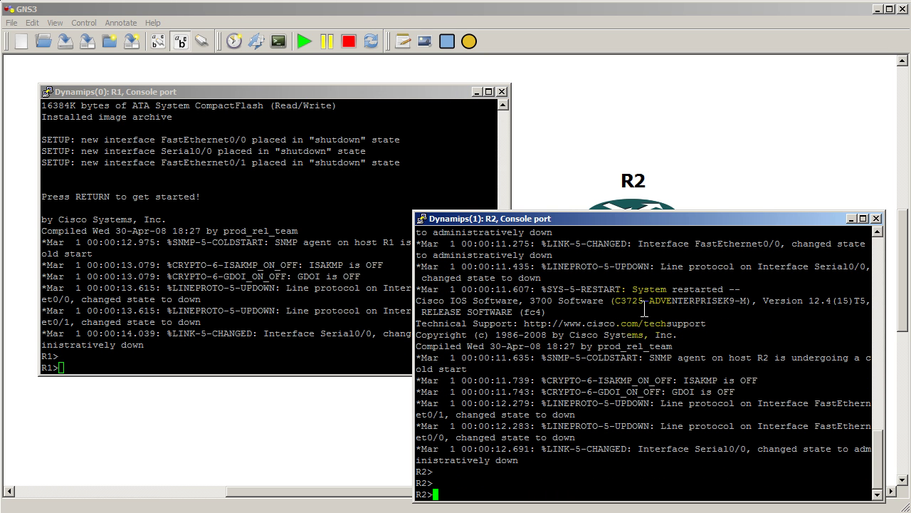
- Enter privileged mode on R1, list its interfaces with show ip int br, and highlight the Serial0/0 line
left_click(373, 255)
type("en")
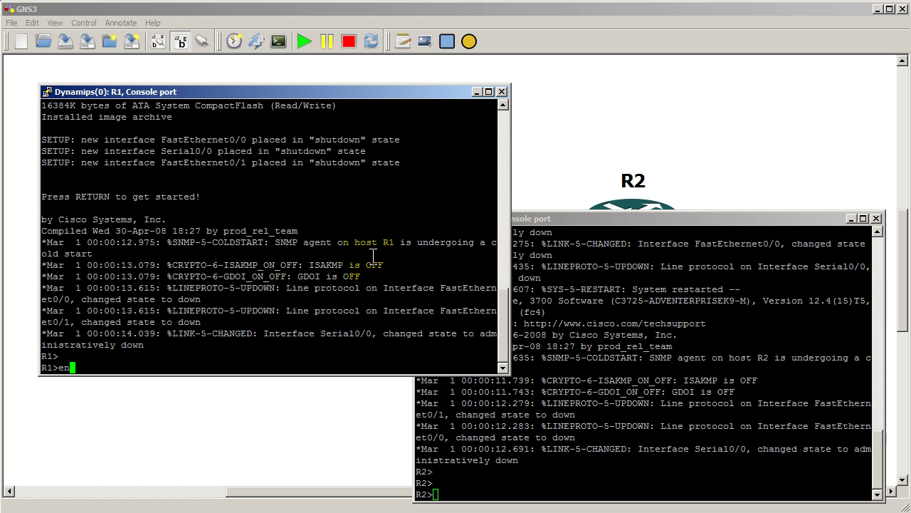
key("Return")
type("show ip in t")
key("BackSpace")
key("BackSpace")
type("t br")
key("Return")
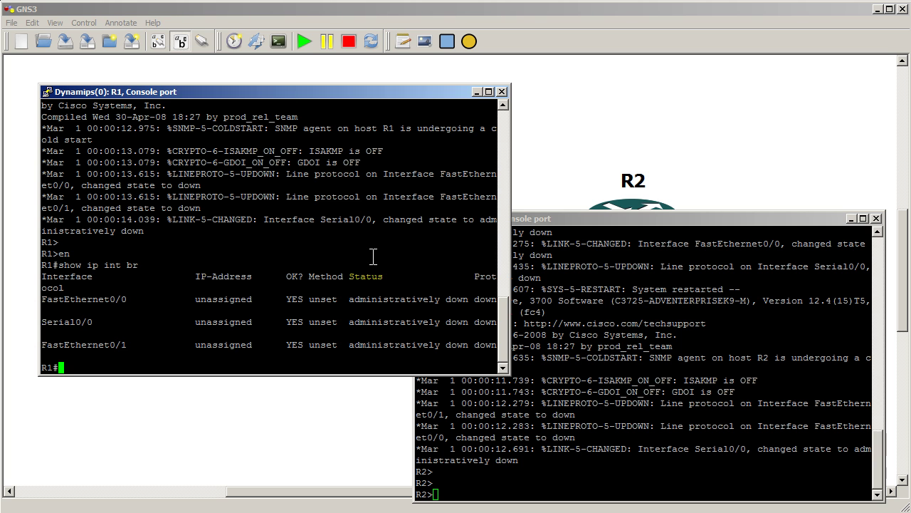
left_click_drag(44, 325, 502, 326)
- Enter privileged mode on R2 and list its interfaces with show ip int br
left_click(635, 342)
type("en")
key("Return")
type("show i")
key("BackSpace")
type("p int")
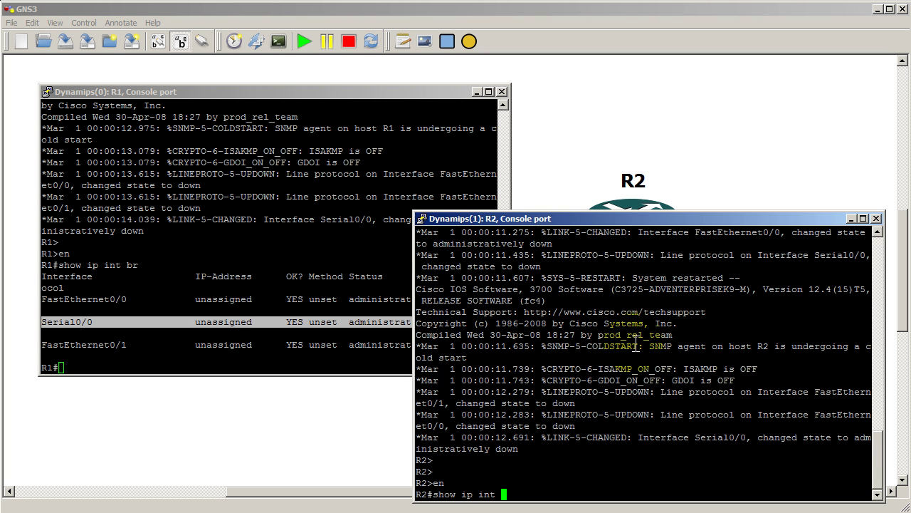
type(" br")
key("Return")
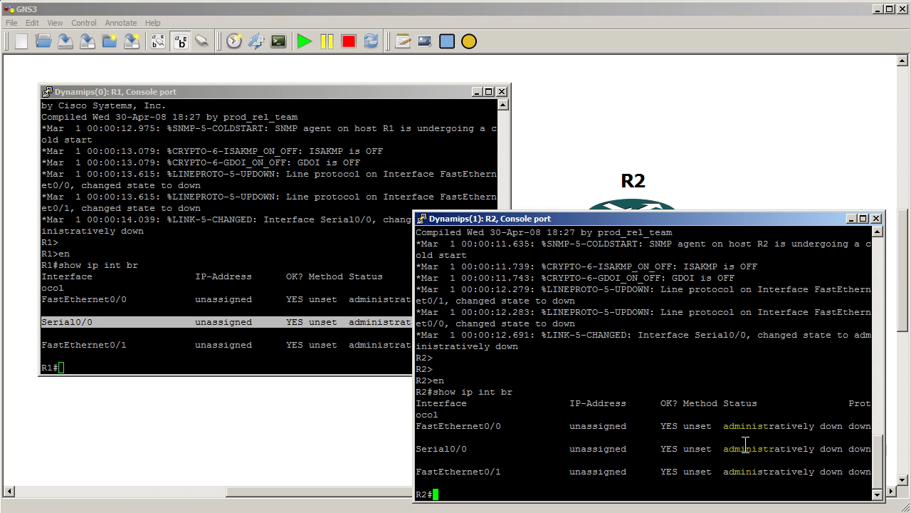
- On R1, assign IP address 1.1.1.1 with mask 255.255.255.0 to interface serial 0/0 and enable it with no shut
left_click(395, 308)
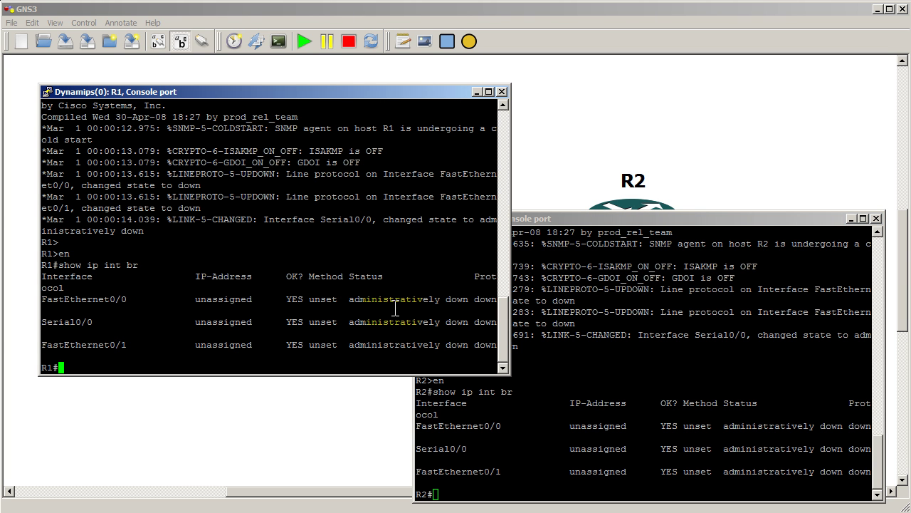
type("conf t")
key("Return")
type("in")
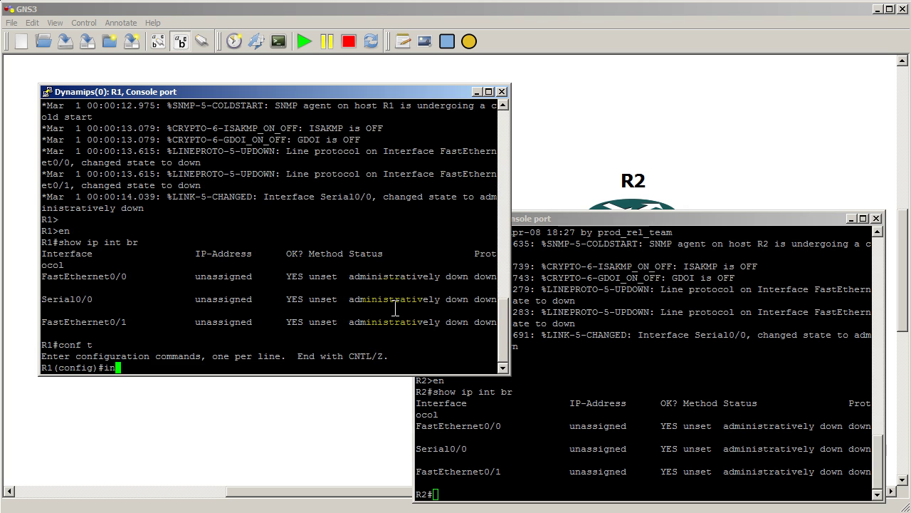
type("t serial 0/0")
key("Return")
type("ip add")
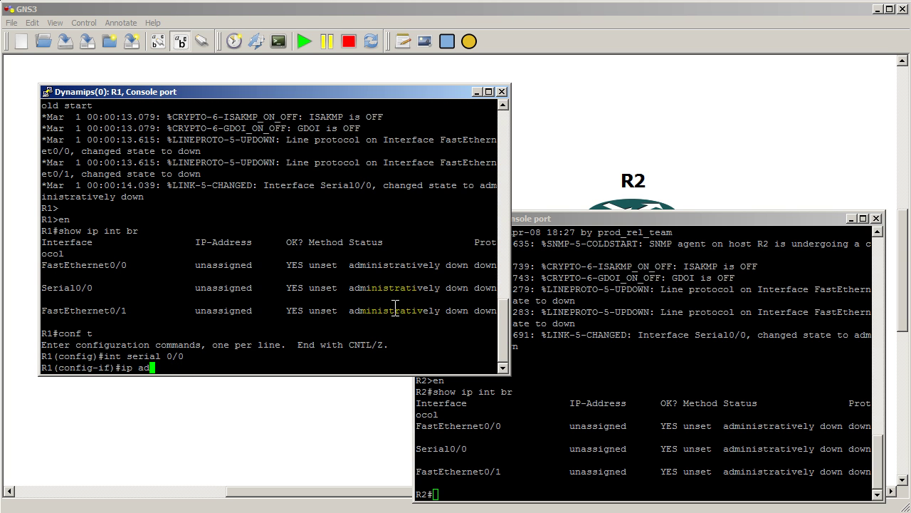
key("Tab")
type("1.1.1.1 ")
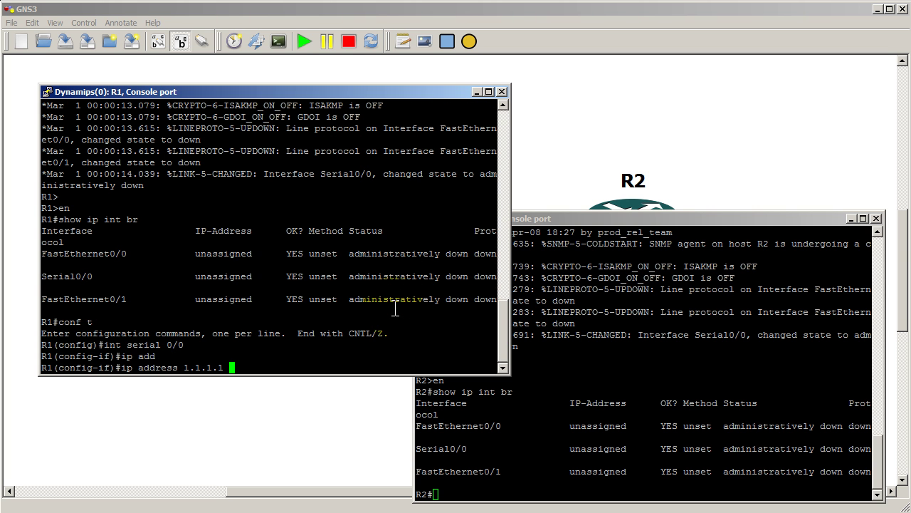
type("255.255.255.")
type("0")
key("Return")
type("no shut")
key("Return")
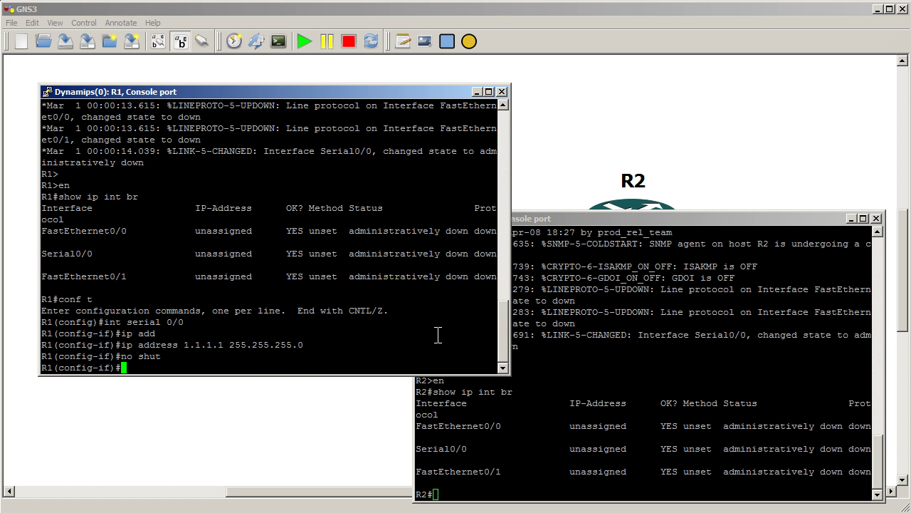
- On R2, assign IP address 1.1.1.2 with mask 255.255.255.0 to interface serial 0/0 and enable it with no shut
left_click(644, 382)
type("conf t")
key("Return")
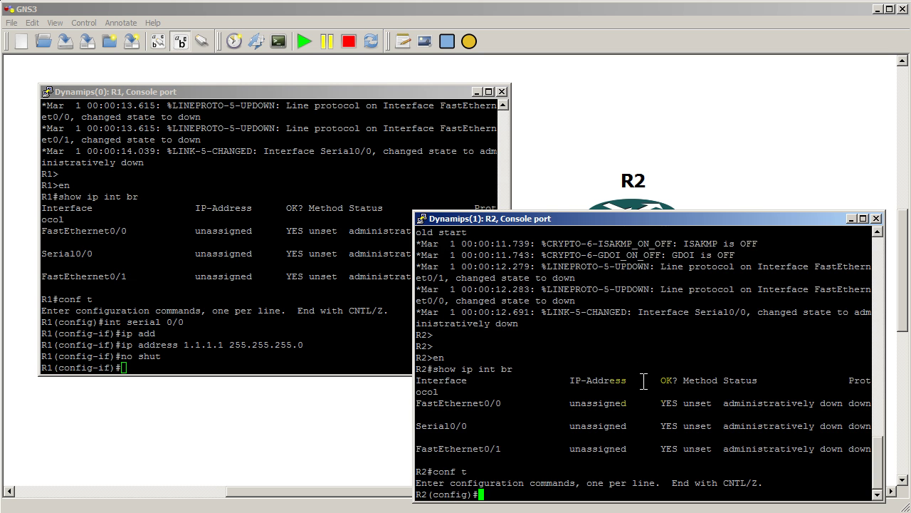
type("int serial 0/0")
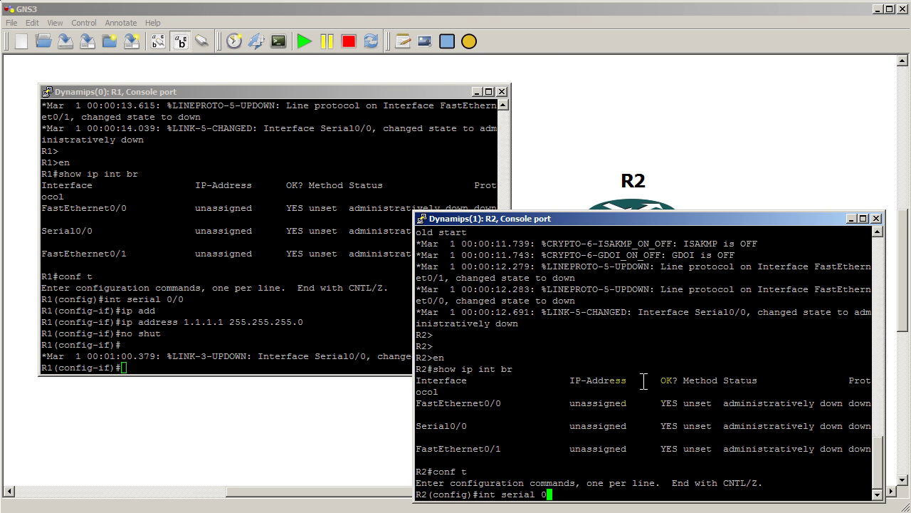
key("Return")
type("ip add")
key("Tab")
type("1.1")
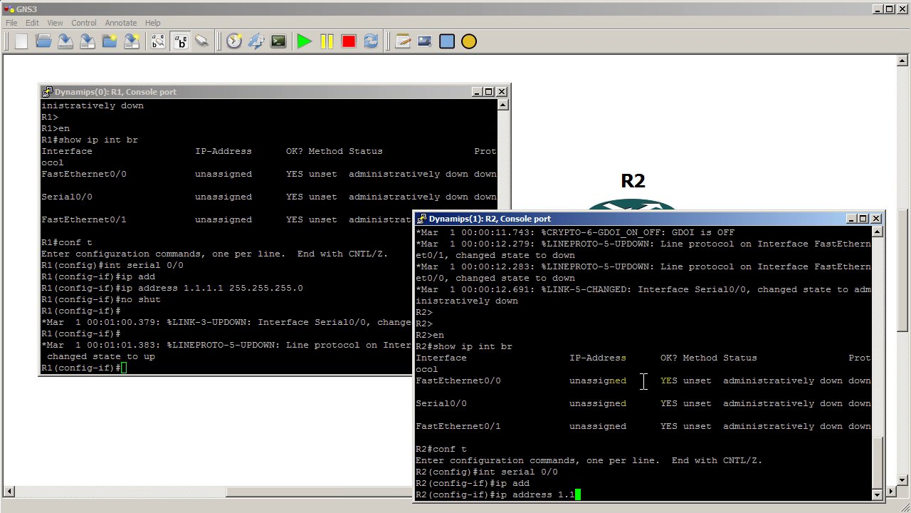
type(".1.2 255.255.2")
type("55.255.0")
key("Return")
type("no shut")
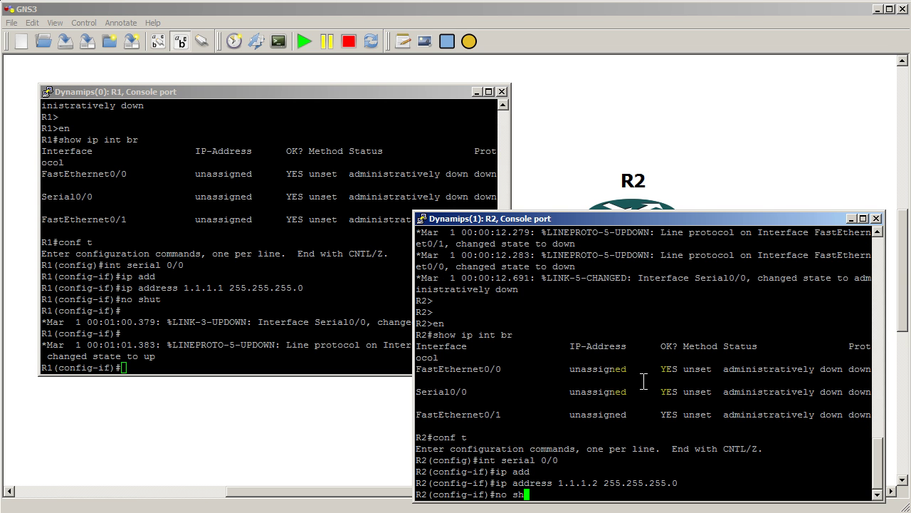
key("Return")
- Leave configuration mode on R1 and ping R2's serial address 1.1.1.2
left_click(336, 343)
type("exit")
key("Return")
type("exit")
key("Return")
type("ping 1")
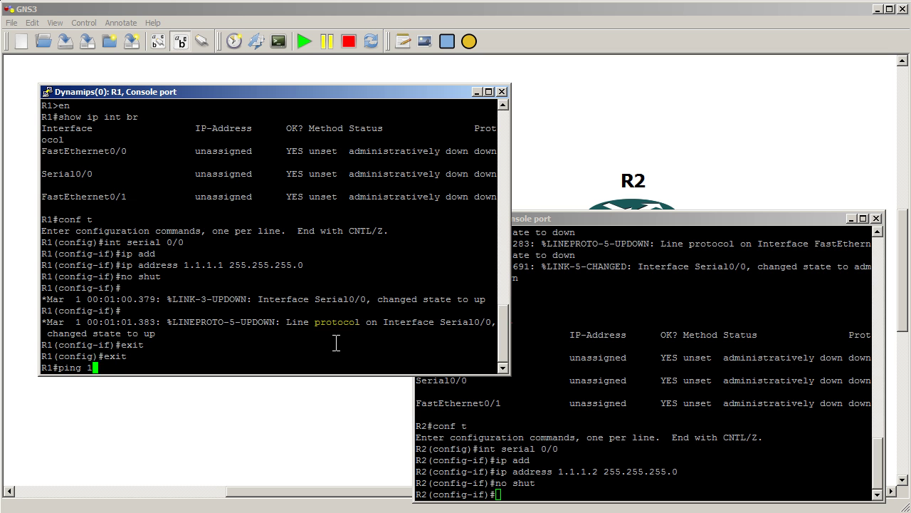
type(".1.1.2")
key("Return")
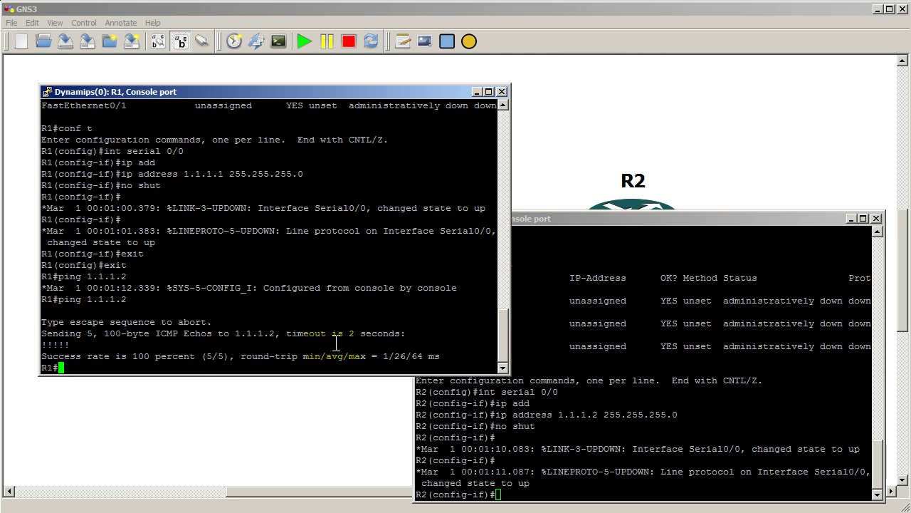
- Display R1's routing table with show ip route, and check Serial0/0's encapsulation line in the show int output
type("show ip route")
key("Return")
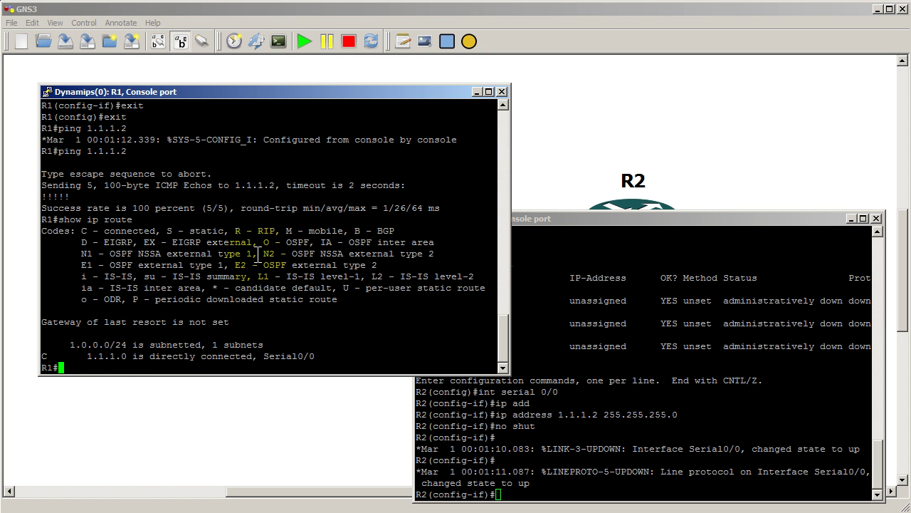
type("show int")
key("Return")
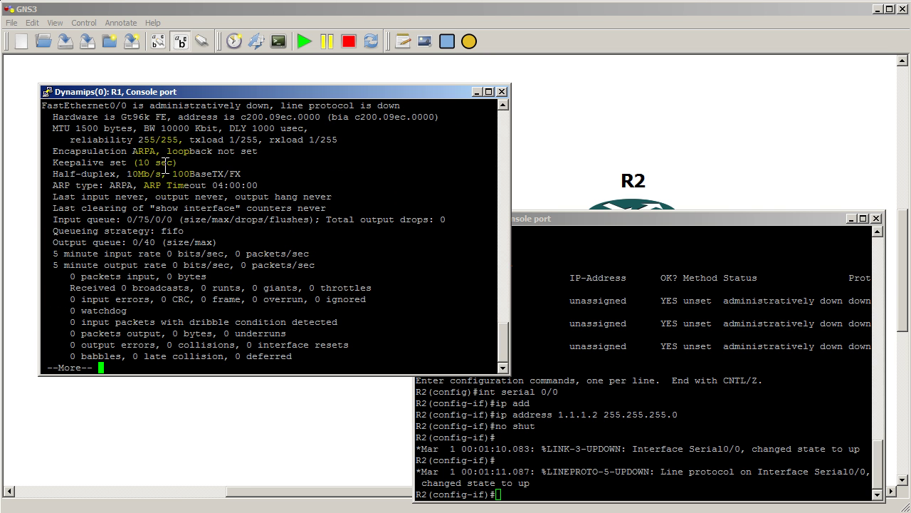
key("space")
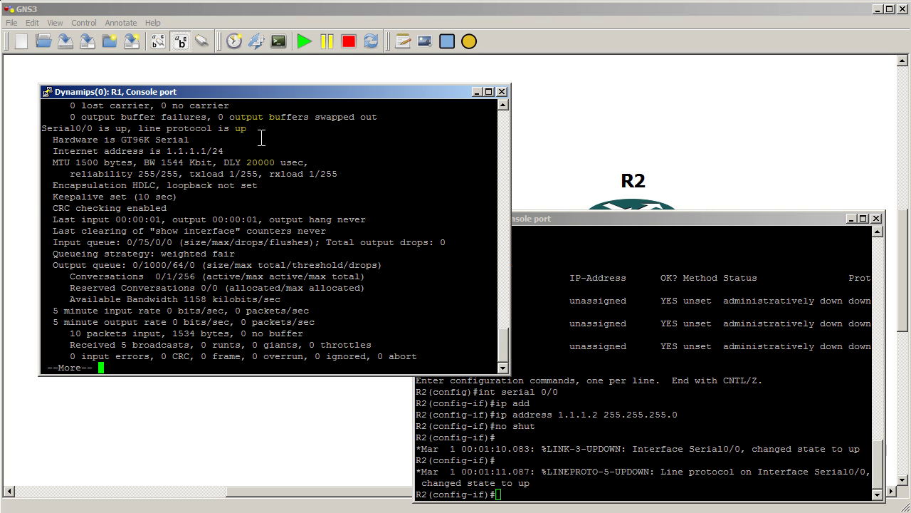
left_click_drag(127, 174, 132, 182)
left_click_drag(53, 185, 259, 186)
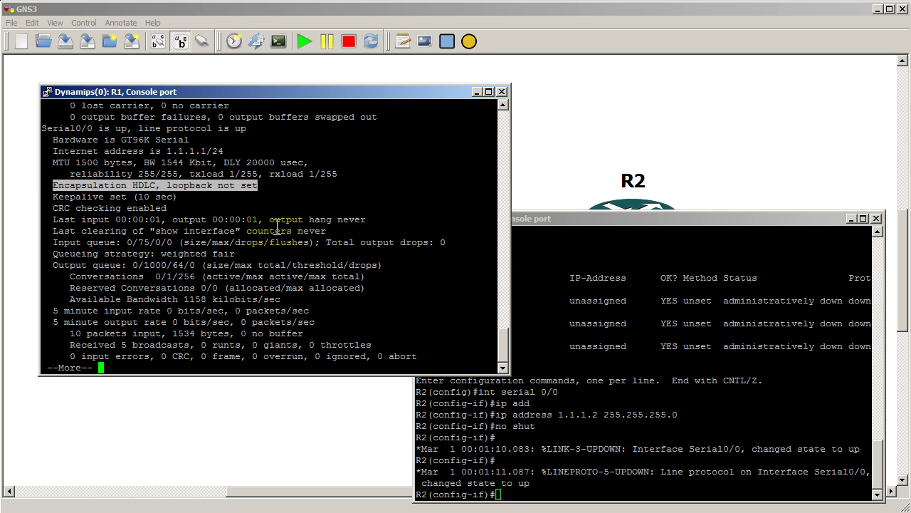
key("space")
key("space")
key("Return")
- Page through R1's running configuration with show run and highlight the clock rate line under Serial0/0
type("sho")
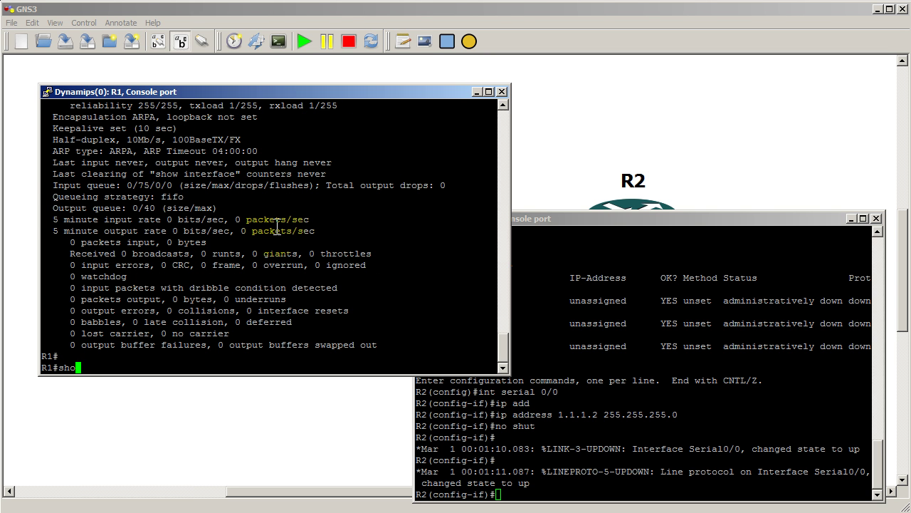
type("w run")
key("Return")
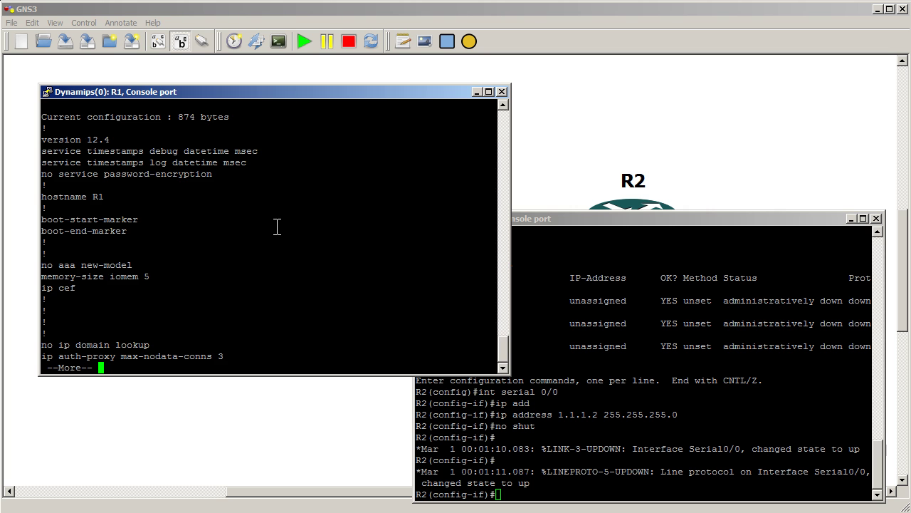
key("space")
key("space")
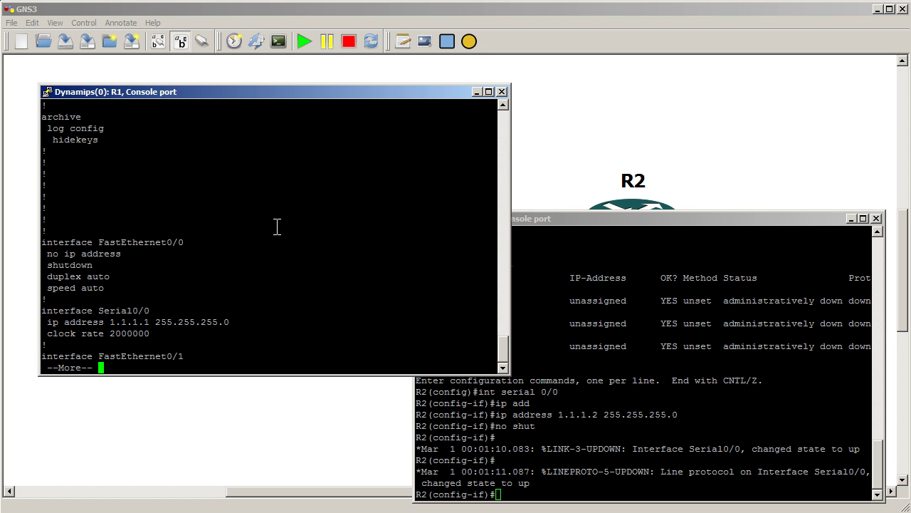
left_click_drag(40, 334, 151, 334)
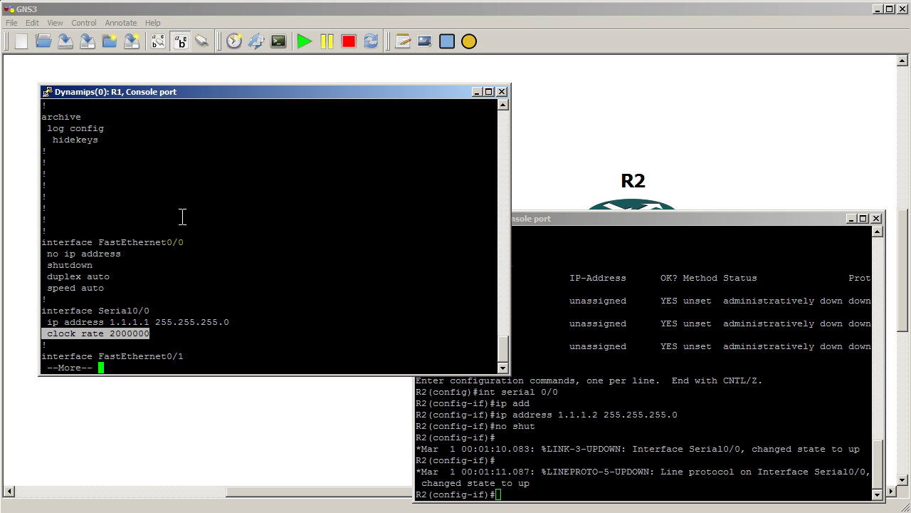
key("space")
key("space")
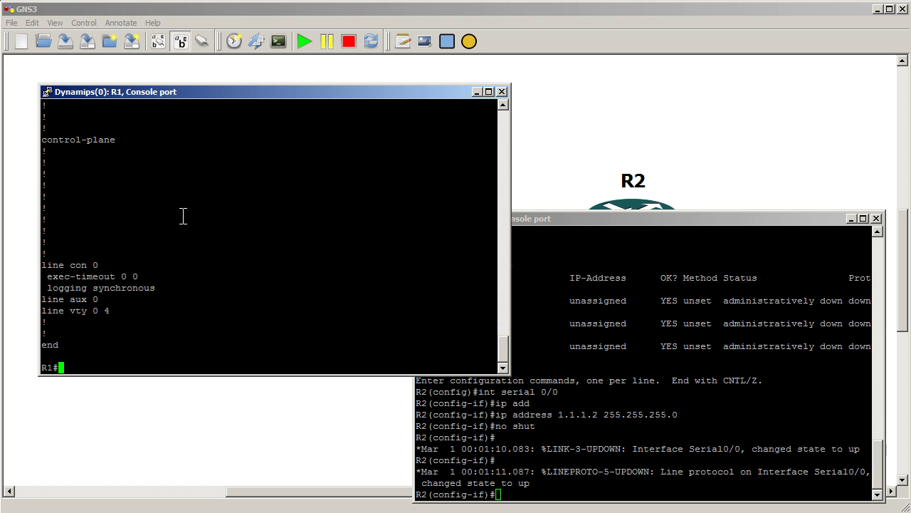